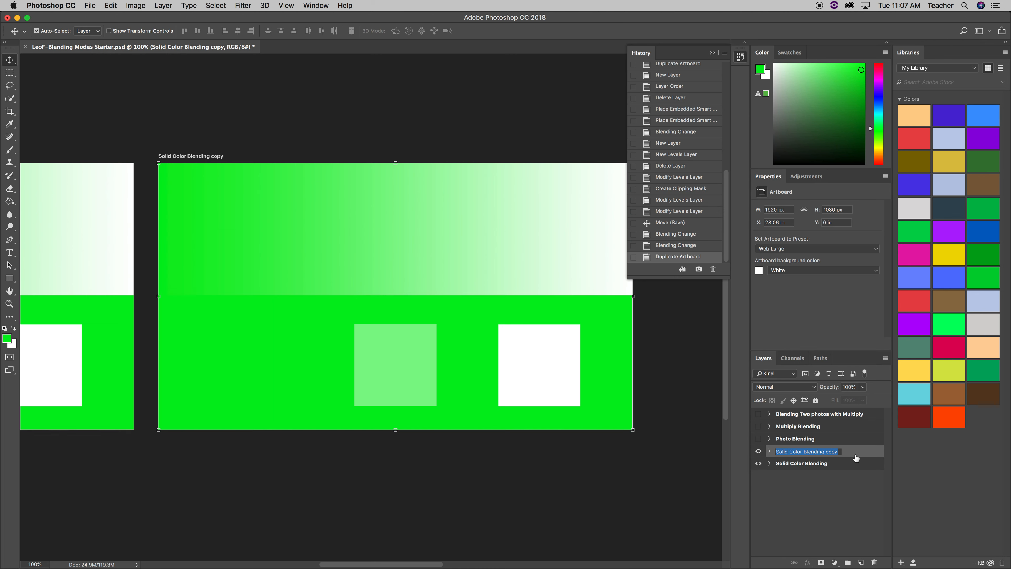
- Rename the duplicated artboard as Screen Blend with Photo and hide the Solid Color Blending artboard
type("Screen Blend with Photo")
key("Return")
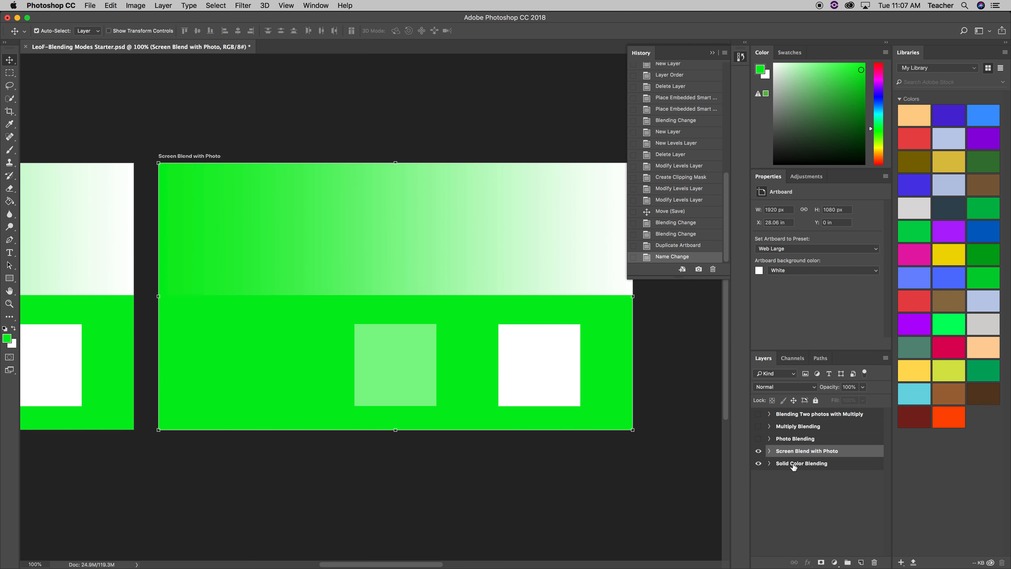
left_click(758, 464)
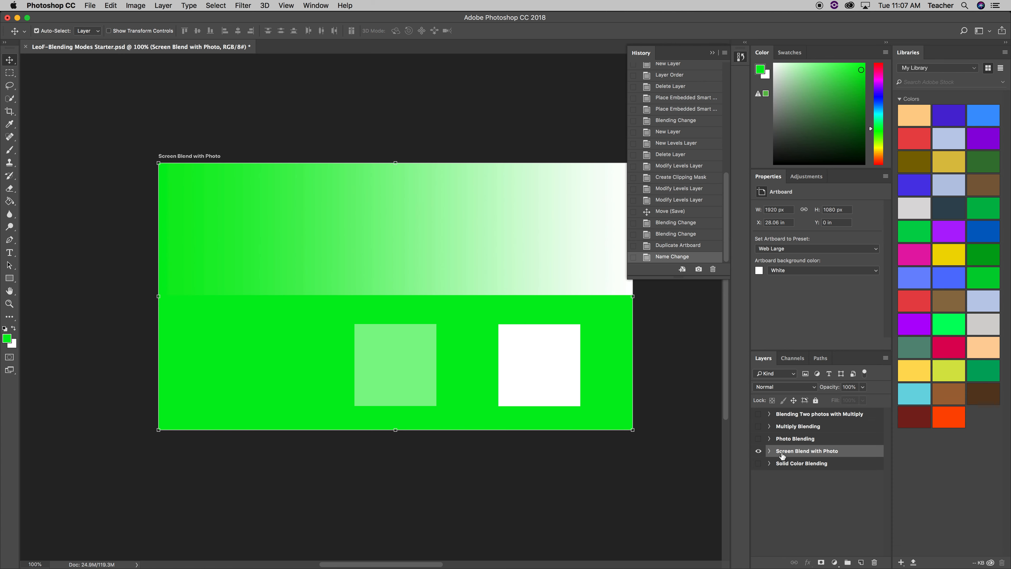
- Delete the Blending Mode Starter and Solid Color layers from the Screen Blend with Photo artboard
left_click(771, 452)
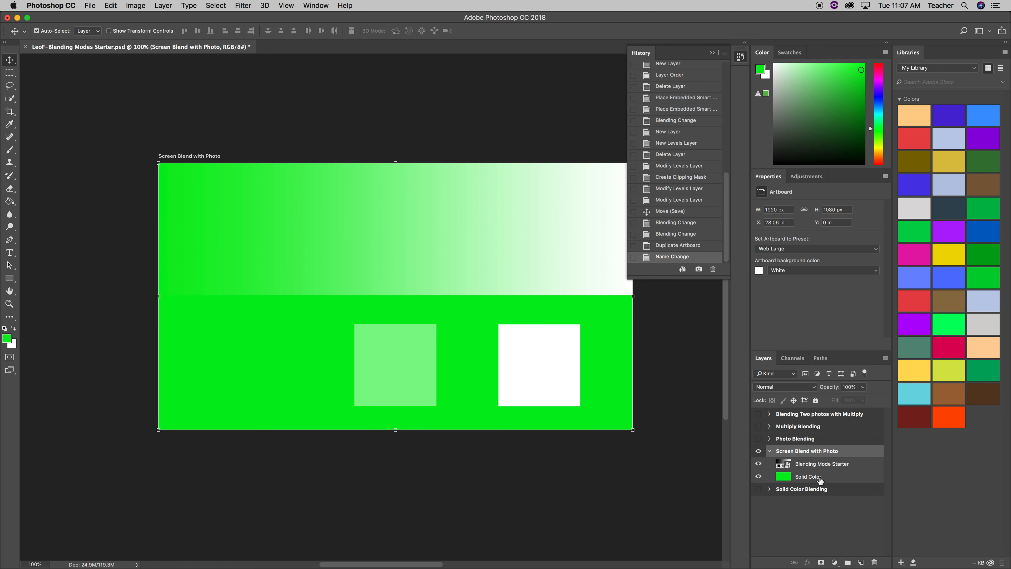
left_click(820, 480)
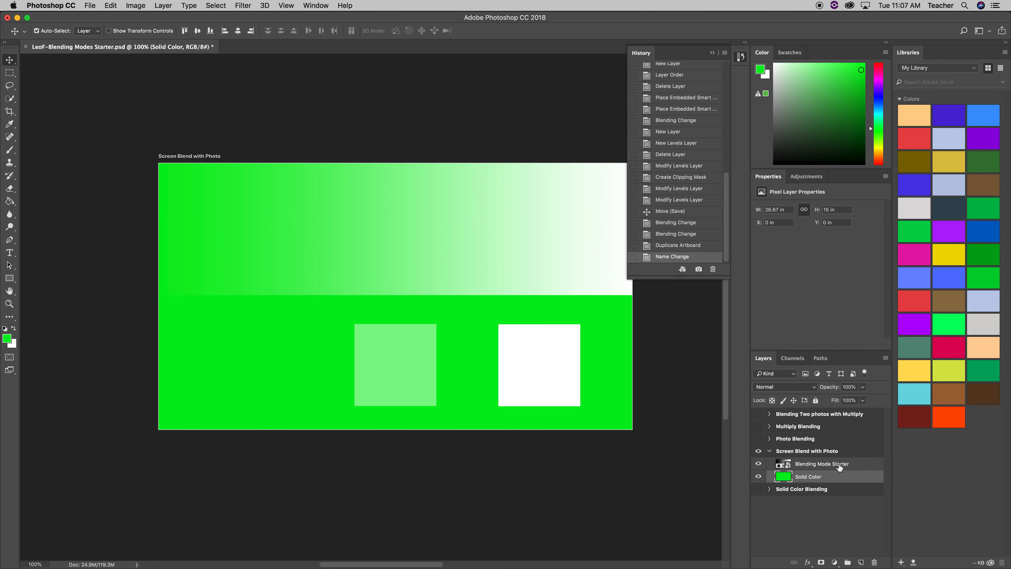
left_click(840, 467, "shift")
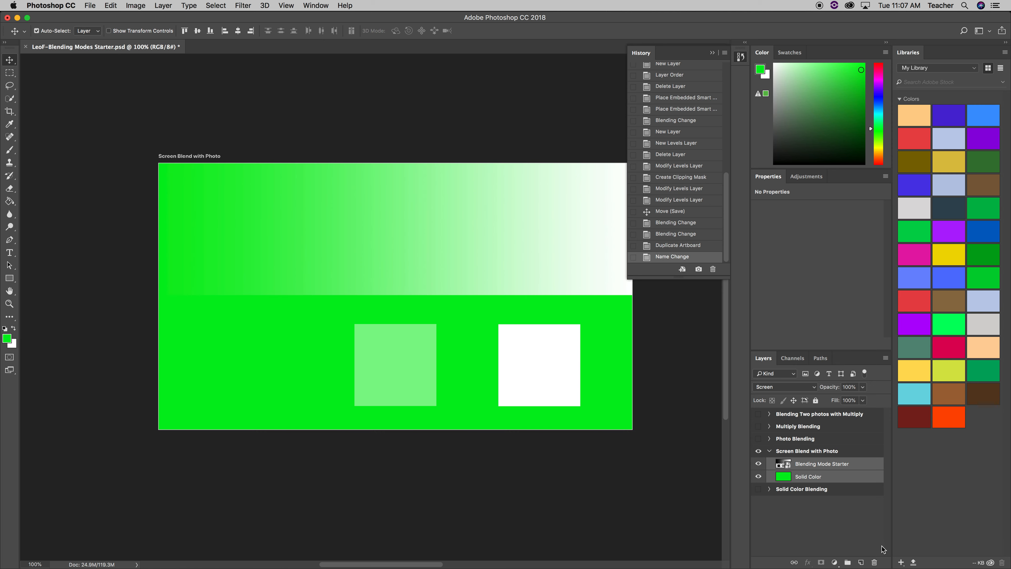
left_click(875, 562)
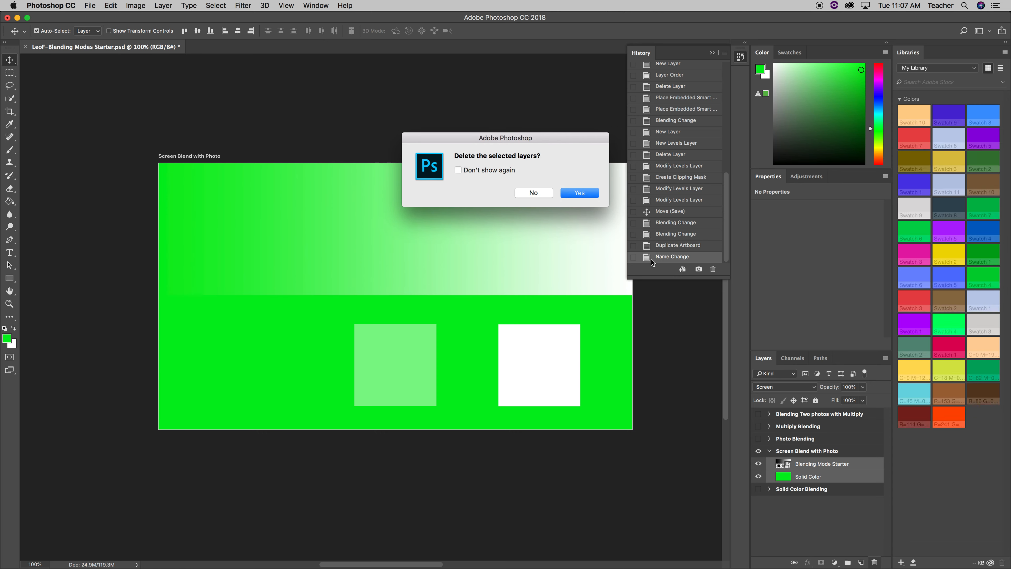
left_click(579, 193)
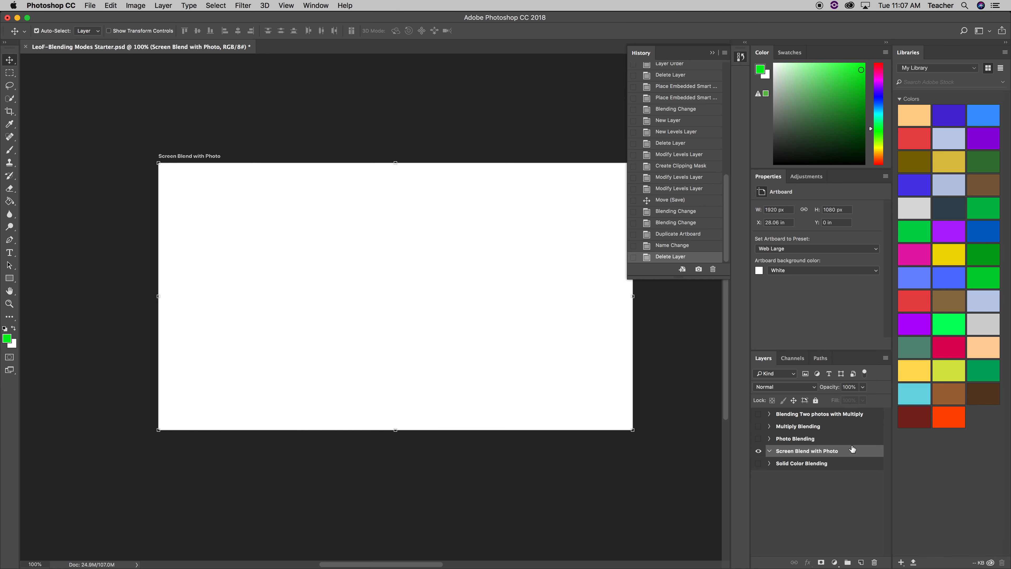
- Place Aperture-17.CR2 from the Camera Practice Aperture RAW folder as an embedded image, accepting the default Camera Raw settings
left_click(89, 5)
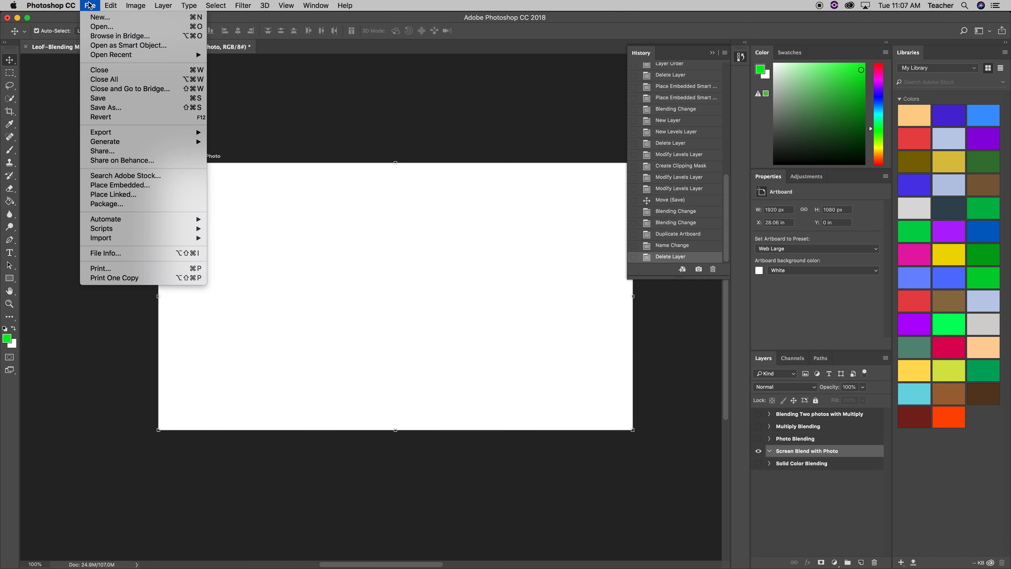
left_click(115, 186)
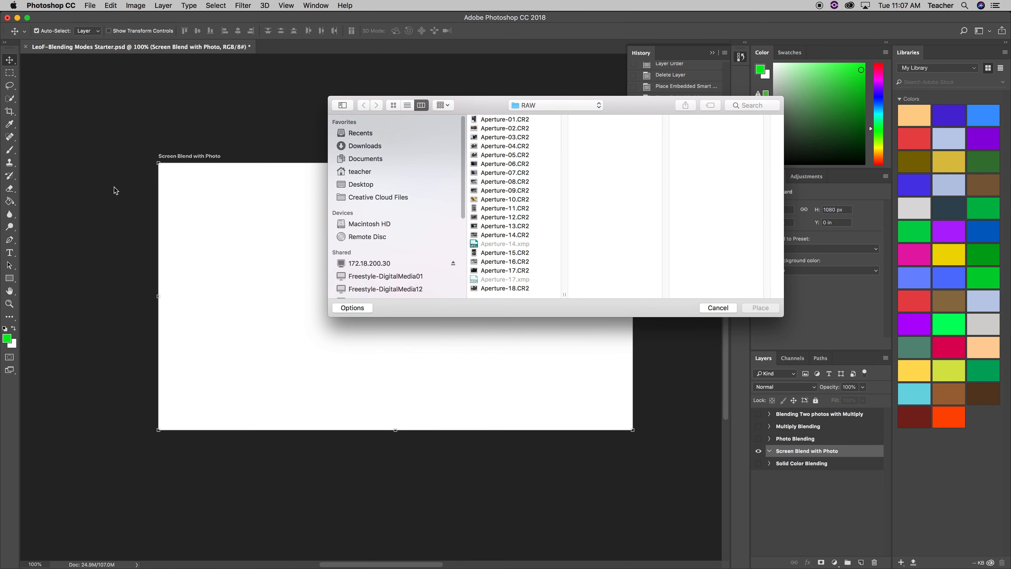
left_click(553, 105)
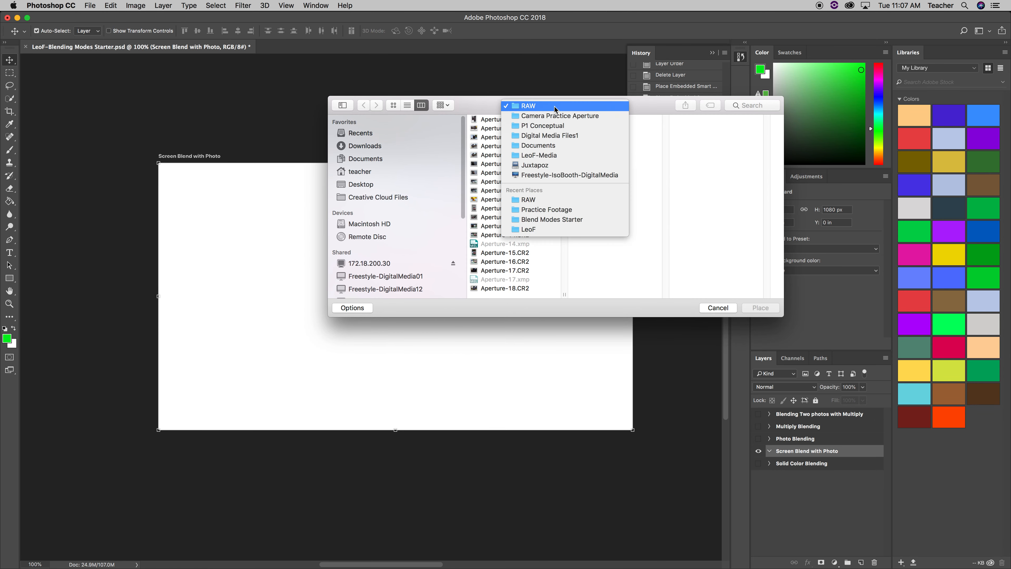
left_click(556, 125)
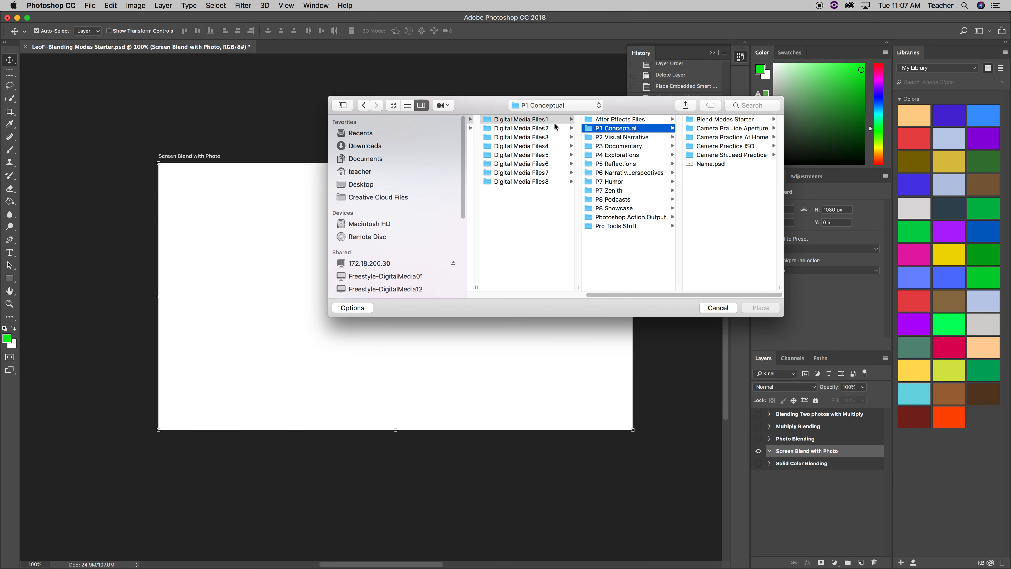
left_click(736, 130)
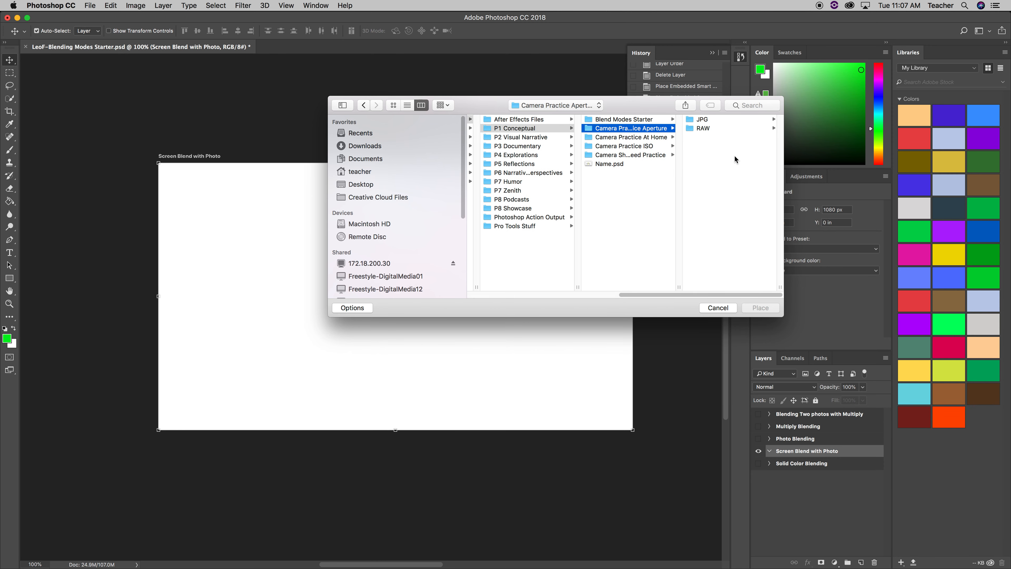
left_click(707, 129)
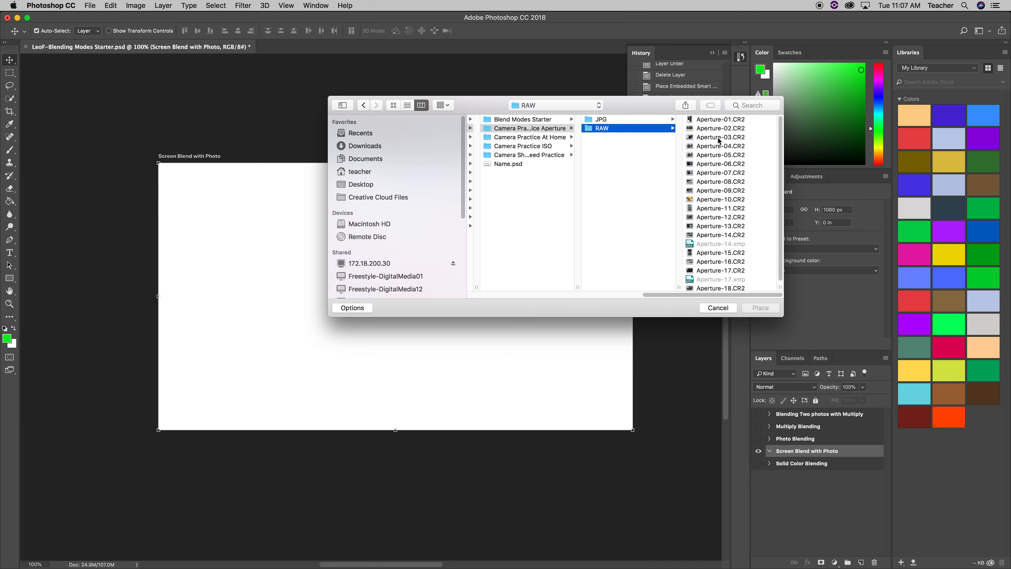
left_click(709, 270)
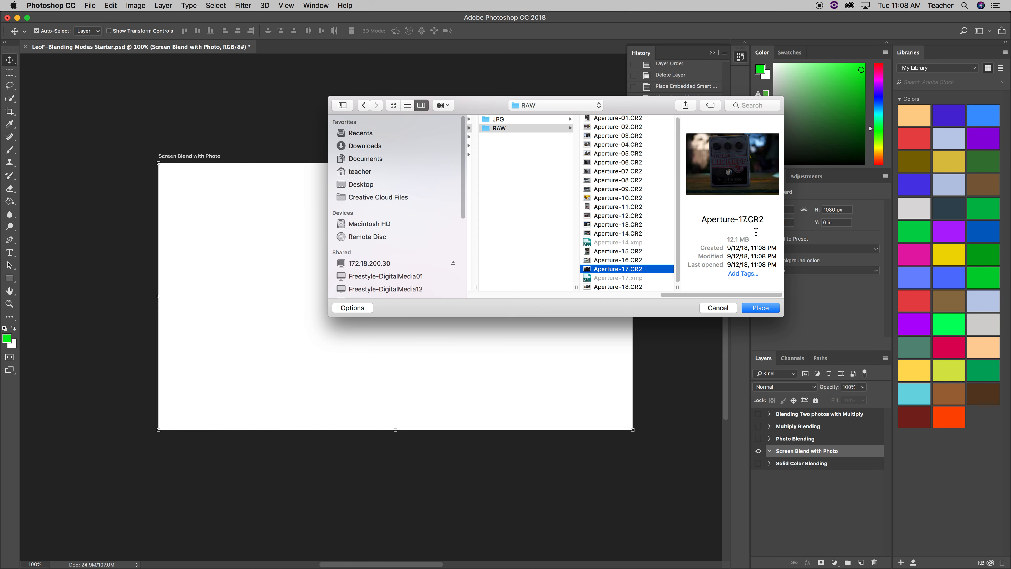
left_click(760, 310)
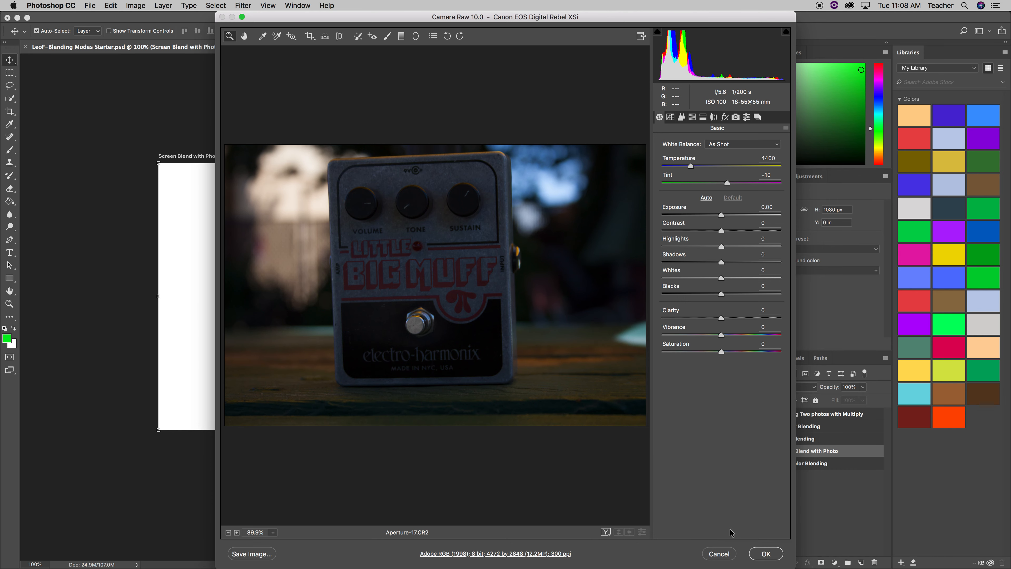
left_click(767, 554)
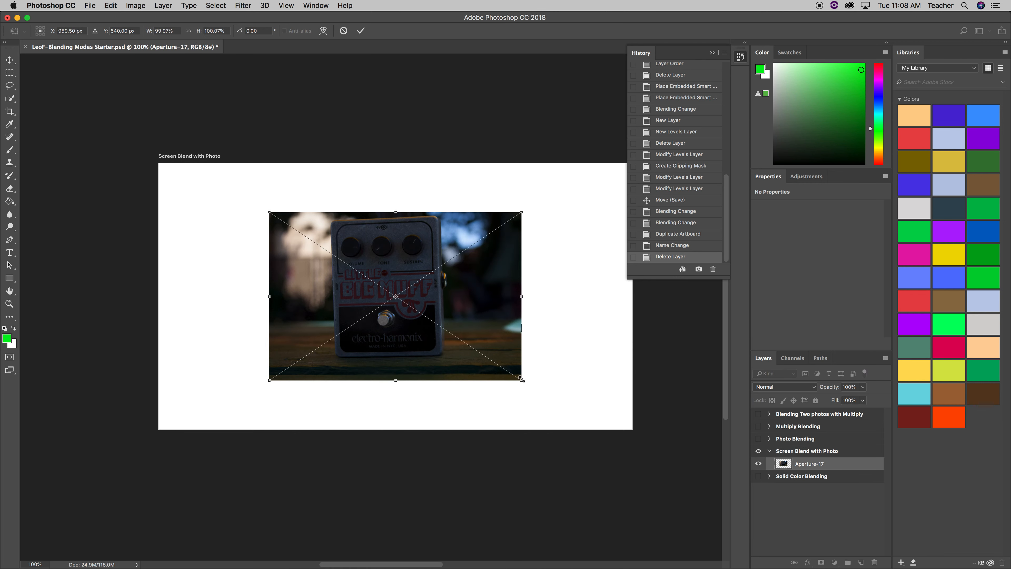
- Enlarge the placed photo proportionally to about 194% so it covers the whole artboard, and commit the placement
left_click_drag(522, 379, 635, 459)
left_click(270, 241)
left_click_drag(269, 214, 128, 148)
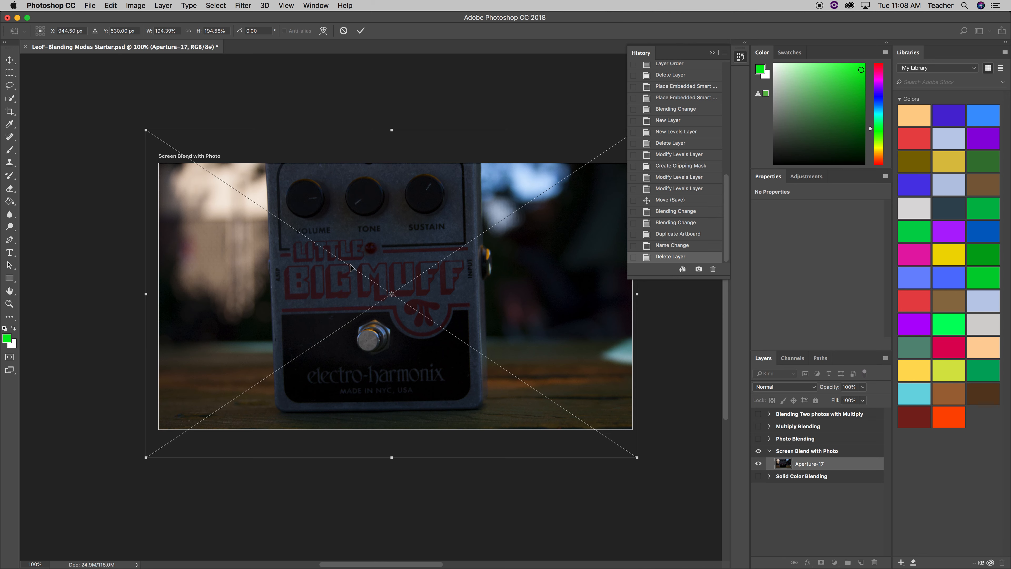
key("Return")
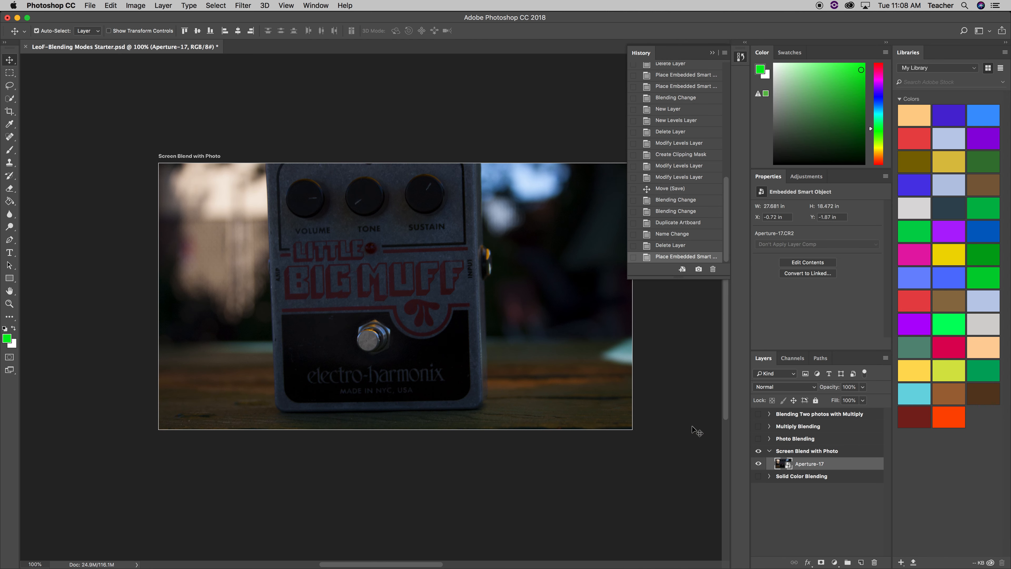
- Move the Aperture-17 layer out of the Screen Blend with Photo artboard and back into it, checking the artboard's nested contents
left_click(774, 452)
left_click(829, 466)
left_click_drag(817, 468, 788, 450)
left_click(770, 451)
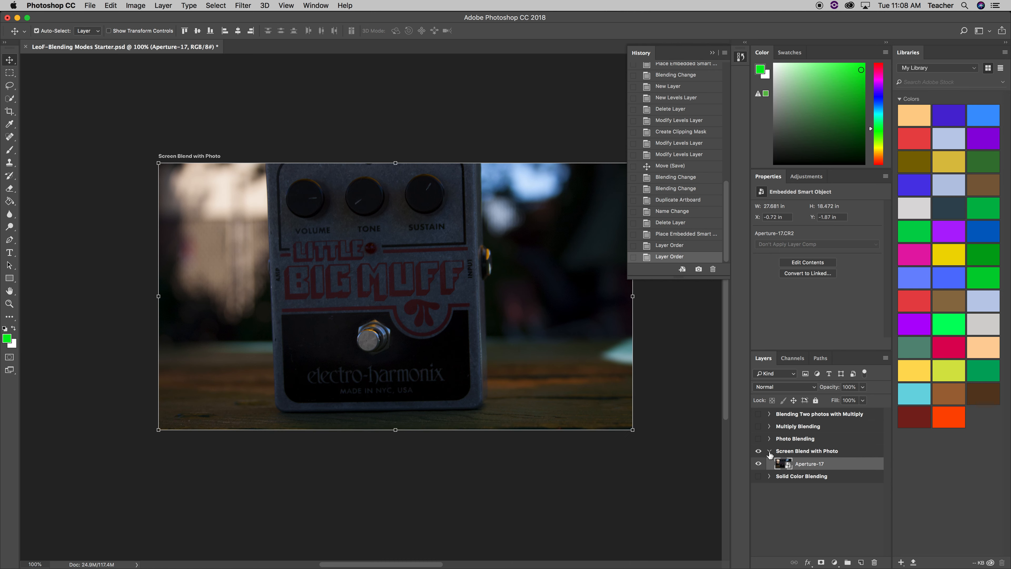
left_click(769, 452)
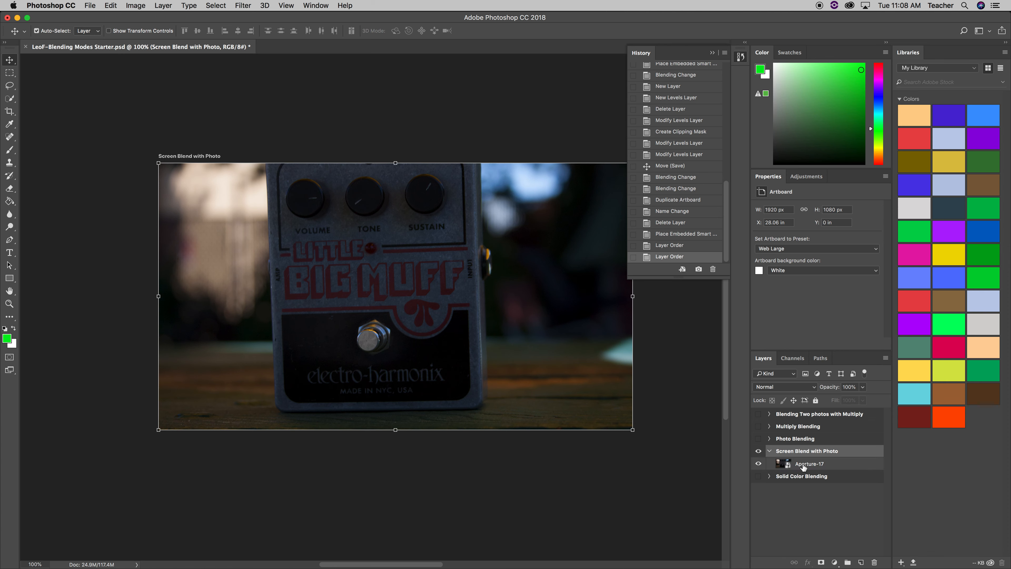
left_click(769, 451)
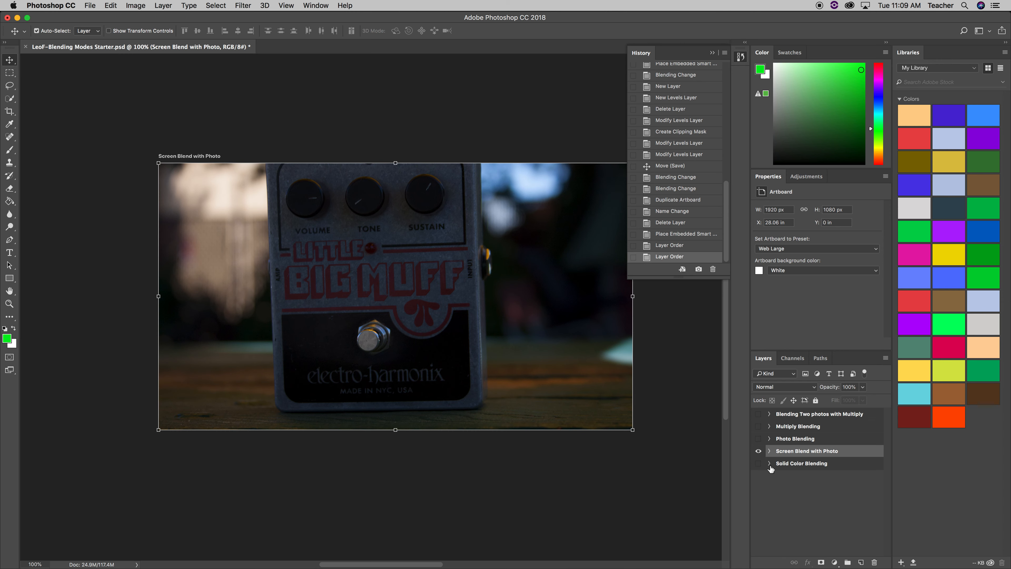
left_click(770, 452)
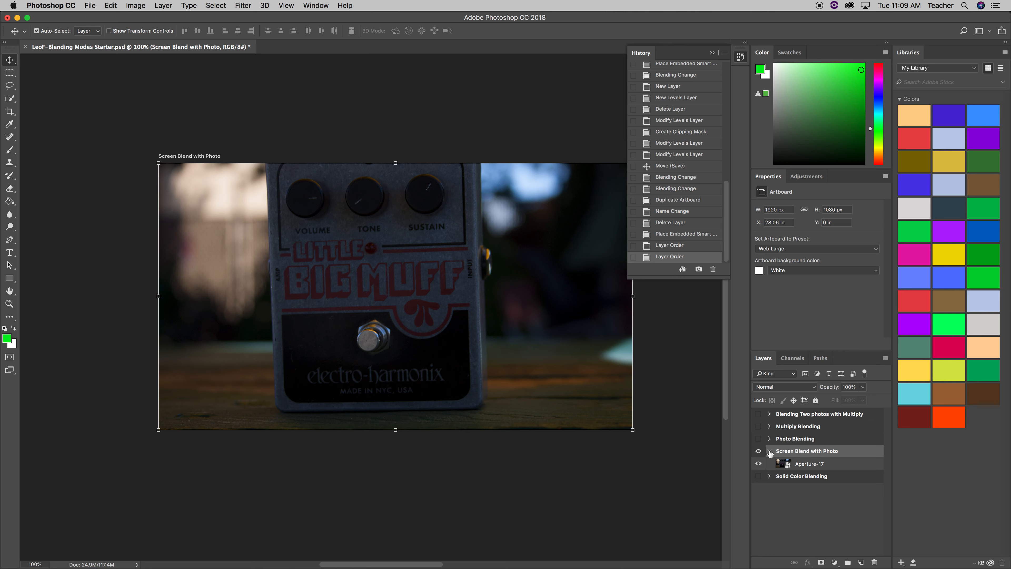
- Duplicate the Aperture-17 layer and set the copy's blending mode to Screen
left_click(834, 466)
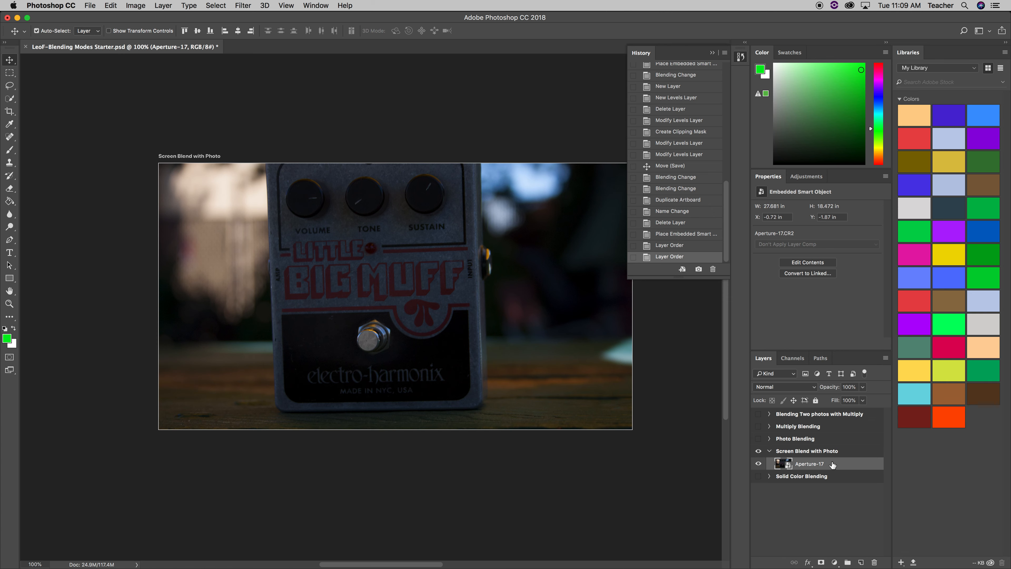
key("super+j")
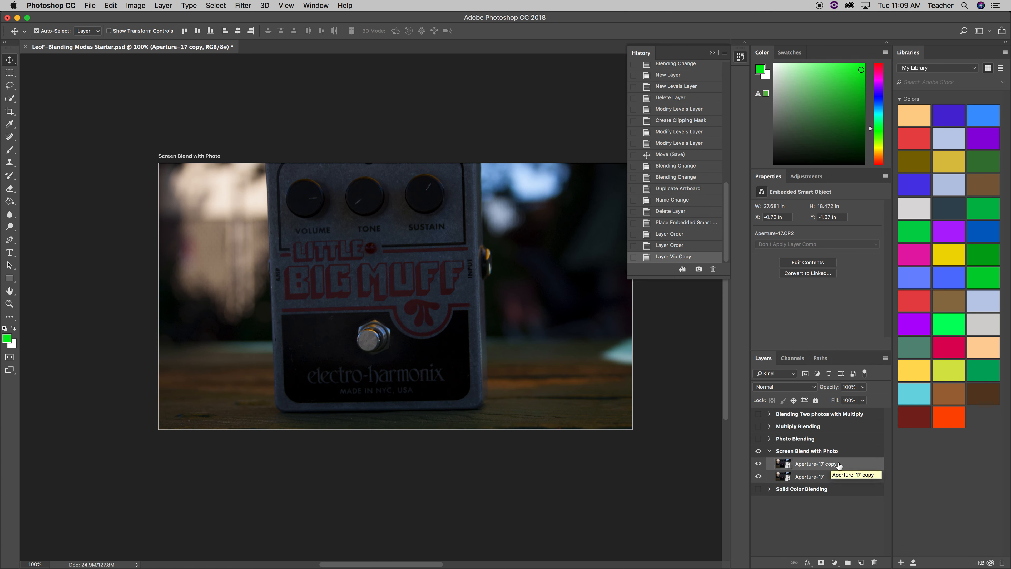
left_click(814, 387)
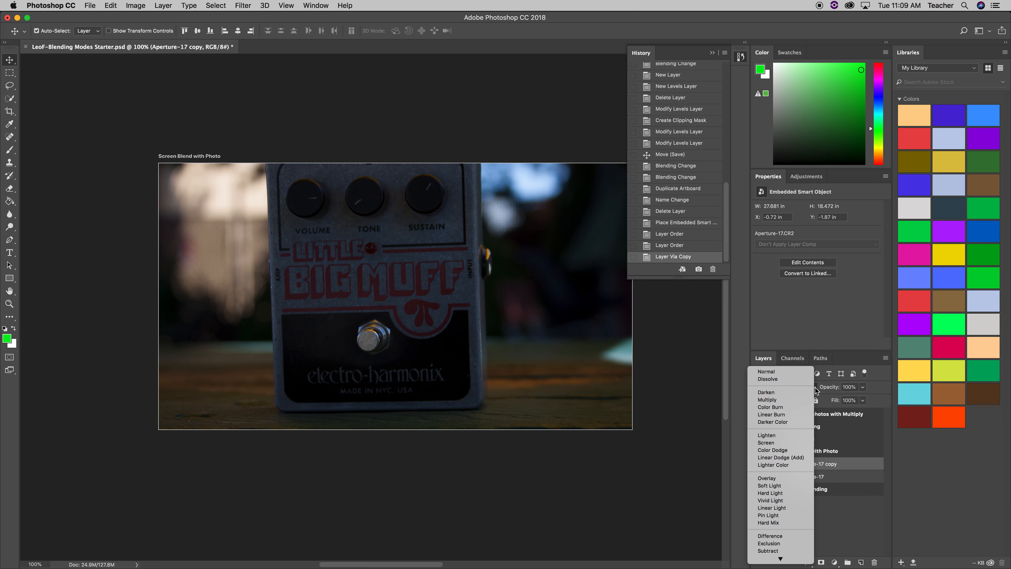
left_click(790, 443)
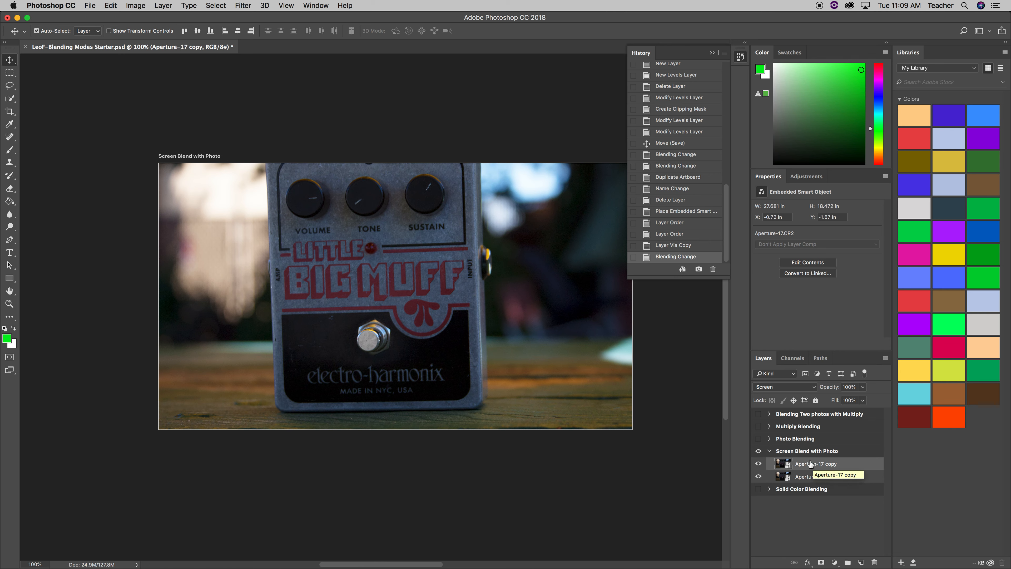
- Duplicate the Screen-blended photo layer two more times and set the topmost copy's opacity to 27%
key("super")
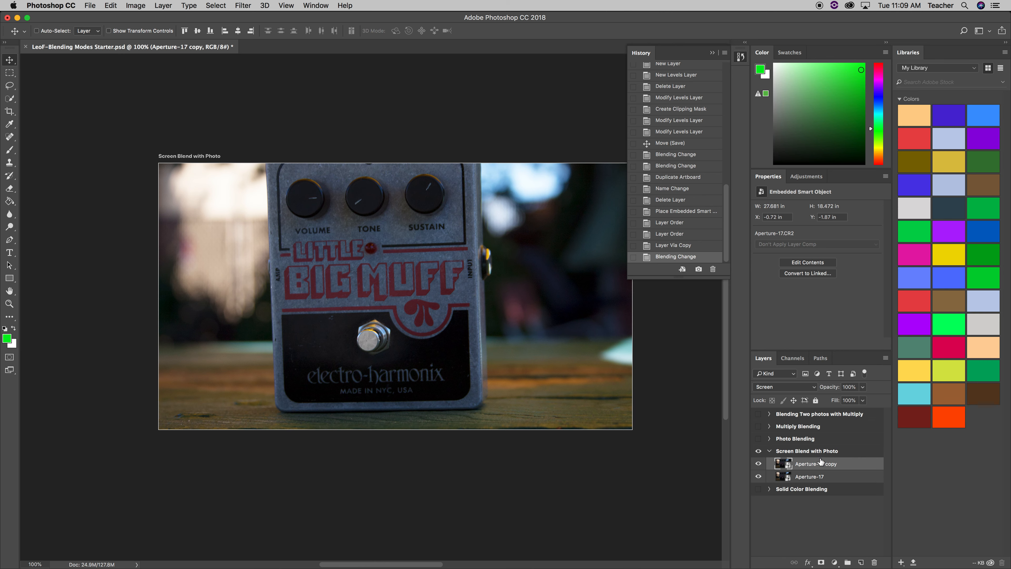
key("super")
key("super+j")
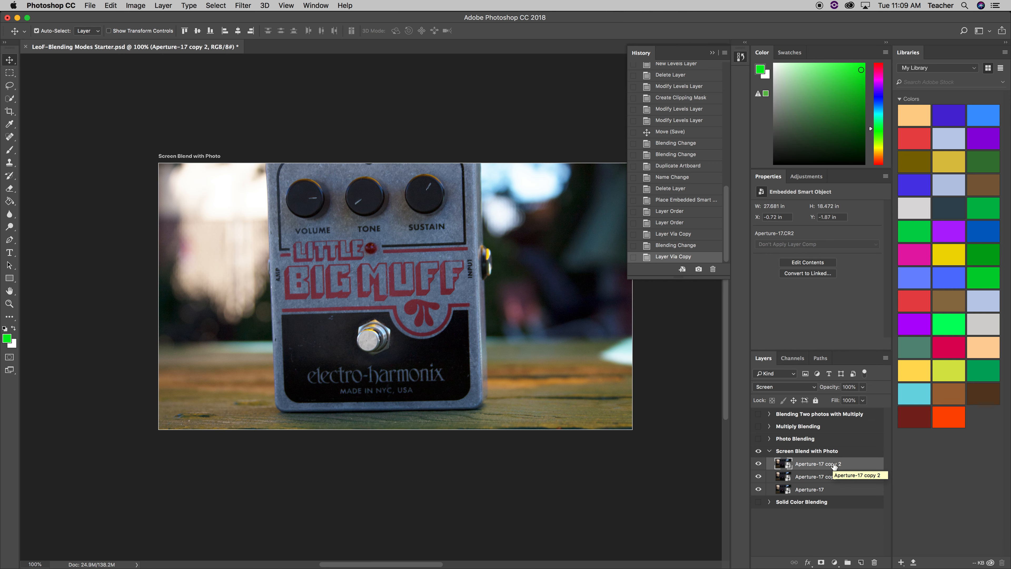
key("super+j")
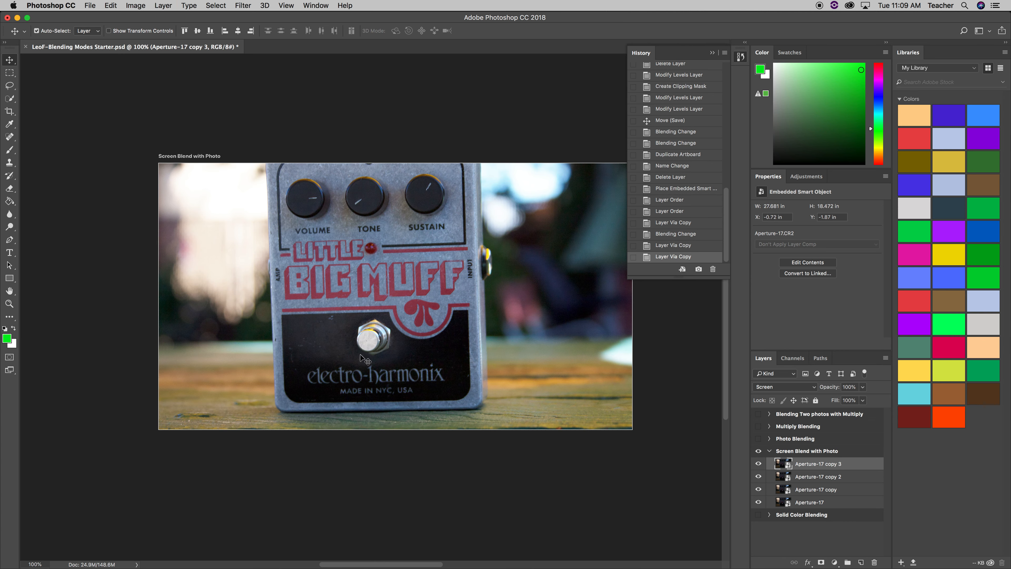
left_click(863, 400)
left_click_drag(862, 399, 836, 399)
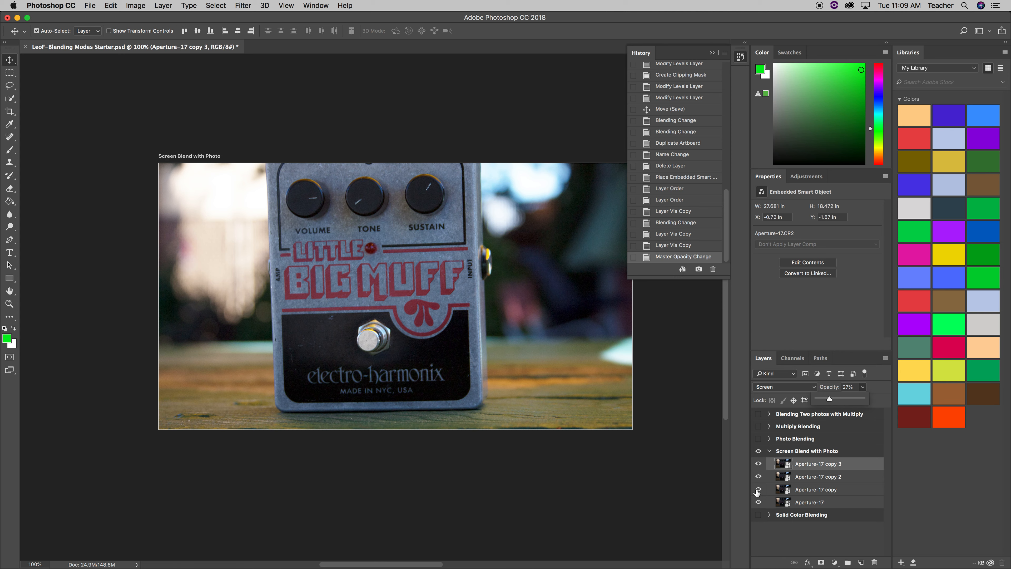
- Hide the three Screen copies of the photo and show them again one by one to compare the brightening
left_click_drag(758, 491, 757, 467)
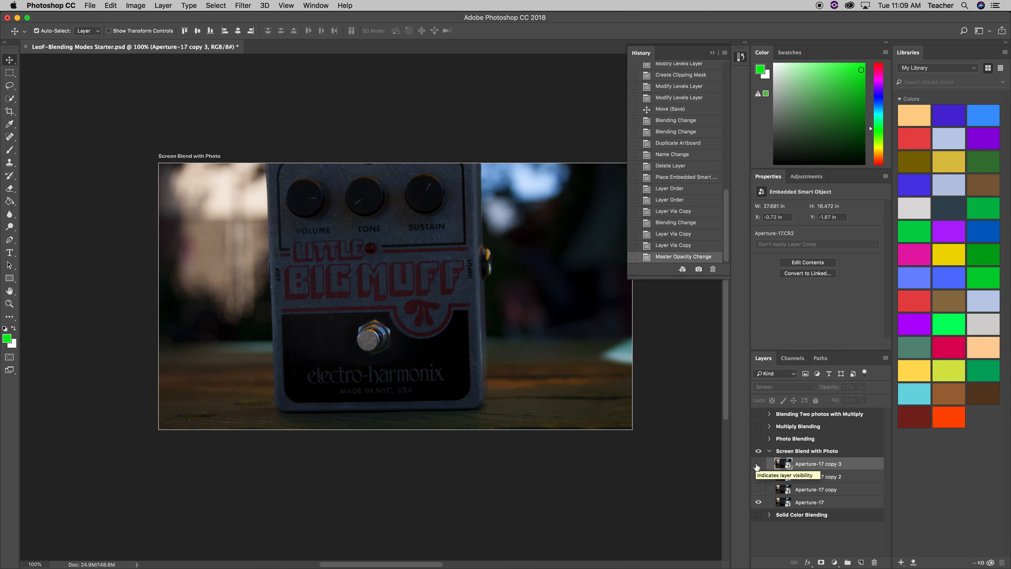
left_click(759, 490)
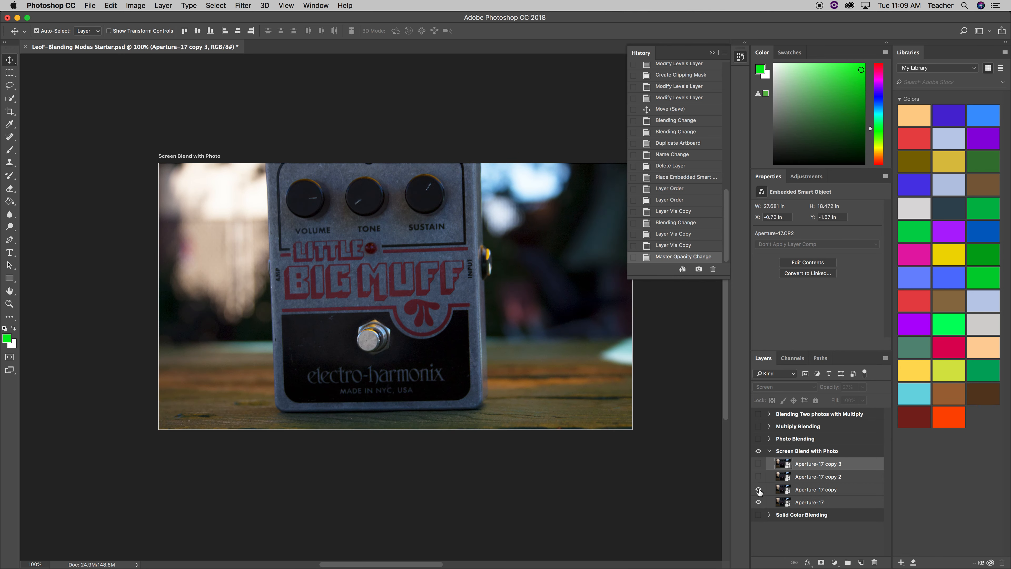
left_click(758, 478)
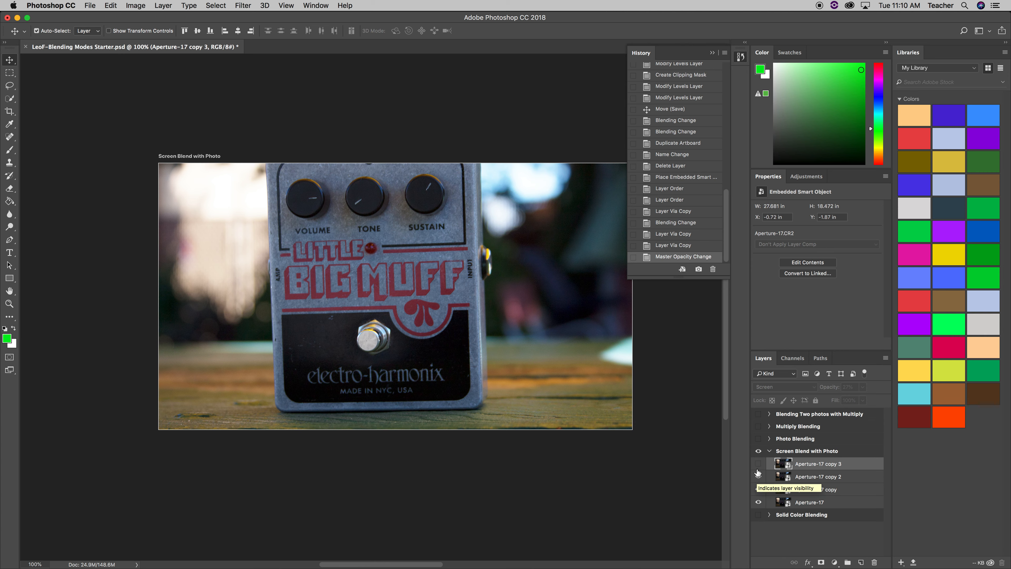
left_click(758, 465)
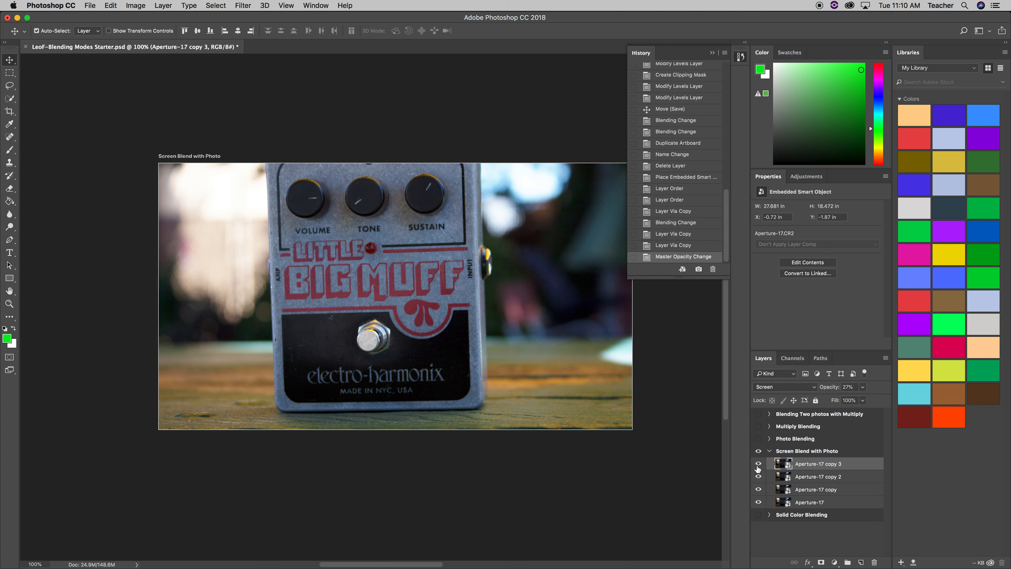